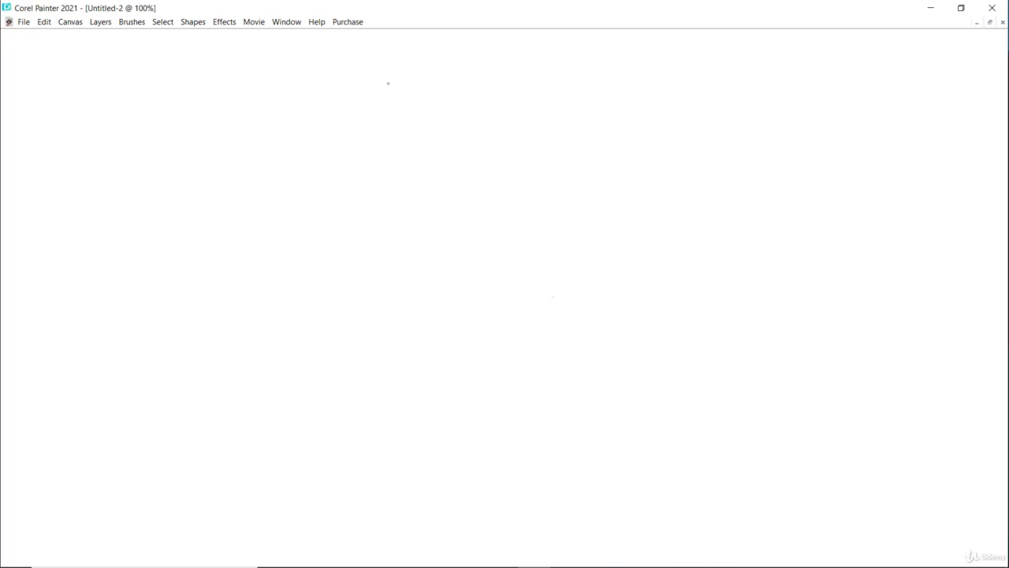
Pencil a square near the top centre with a downward-pointing arrow beneath it
mouse_move(403, 91)
mouse_down()
mouse_move(406, 70)
mouse_move(495, 69)
mouse_move(496, 144)
mouse_move(496, 88)
mouse_up()
mouse_move(412, 154)
mouse_down()
mouse_move(479, 149)
mouse_move(446, 214)
mouse_up()
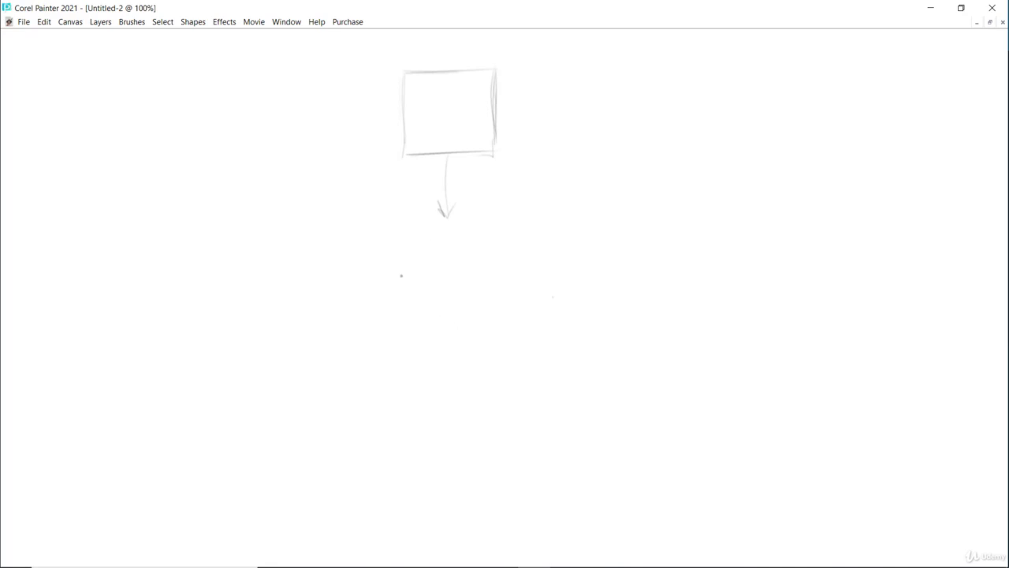
Draw a diamond top face below the arrow and drop vertical edges into a see-through cube
drag(400, 276, 455, 315)
mouse_move(394, 271)
mouse_down()
mouse_move(493, 257)
mouse_move(481, 264)
mouse_move(501, 276)
mouse_move(477, 262)
mouse_move(511, 282)
mouse_up()
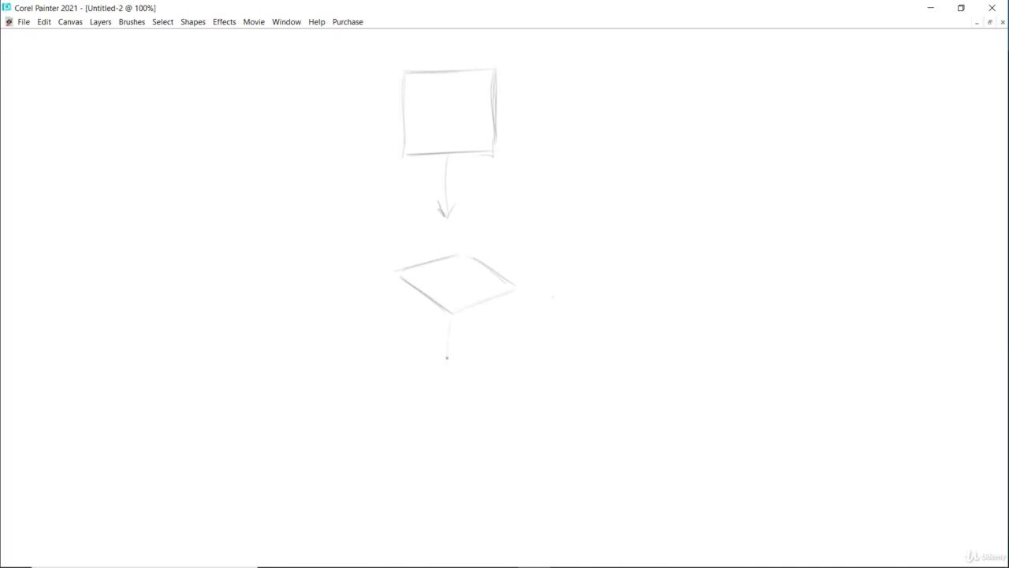
mouse_move(446, 357)
mouse_down()
mouse_move(451, 321)
mouse_move(447, 375)
mouse_up()
mouse_move(518, 293)
mouse_down()
mouse_move(507, 362)
mouse_move(473, 369)
mouse_move(498, 359)
mouse_up()
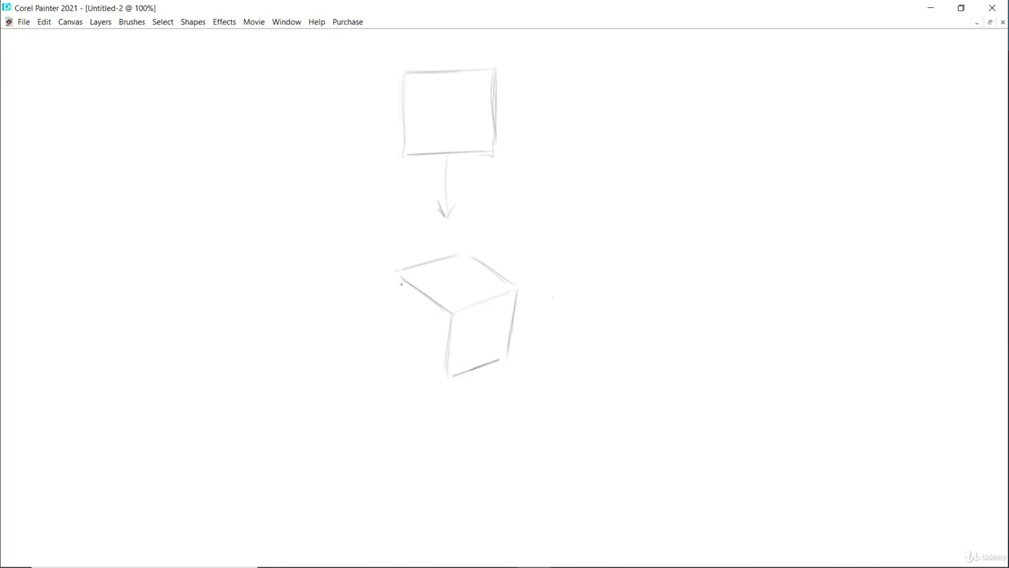
mouse_move(397, 281)
mouse_down()
mouse_move(398, 350)
mouse_move(398, 328)
mouse_move(400, 345)
mouse_move(444, 376)
mouse_up()
Draw an arrow from the cube's top face and letter 'TOP PLANE' up to the right
drag(481, 275, 548, 224)
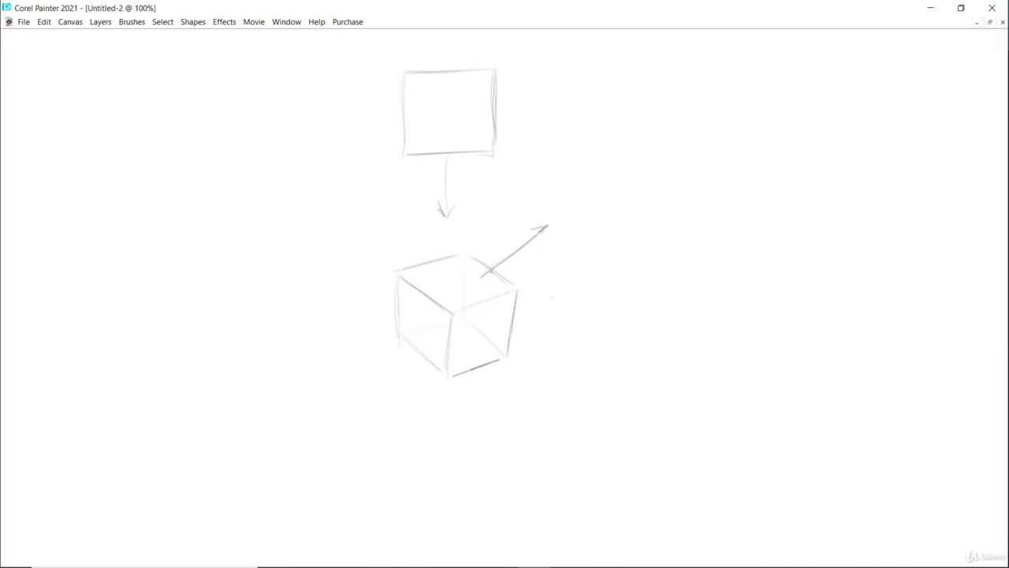
mouse_move(490, 260)
mouse_down()
mouse_move(481, 281)
mouse_move(511, 272)
mouse_move(601, 175)
mouse_move(576, 217)
mouse_up()
drag(619, 191, 640, 207)
drag(641, 168, 643, 192)
drag(697, 147, 696, 183)
drag(696, 142, 697, 163)
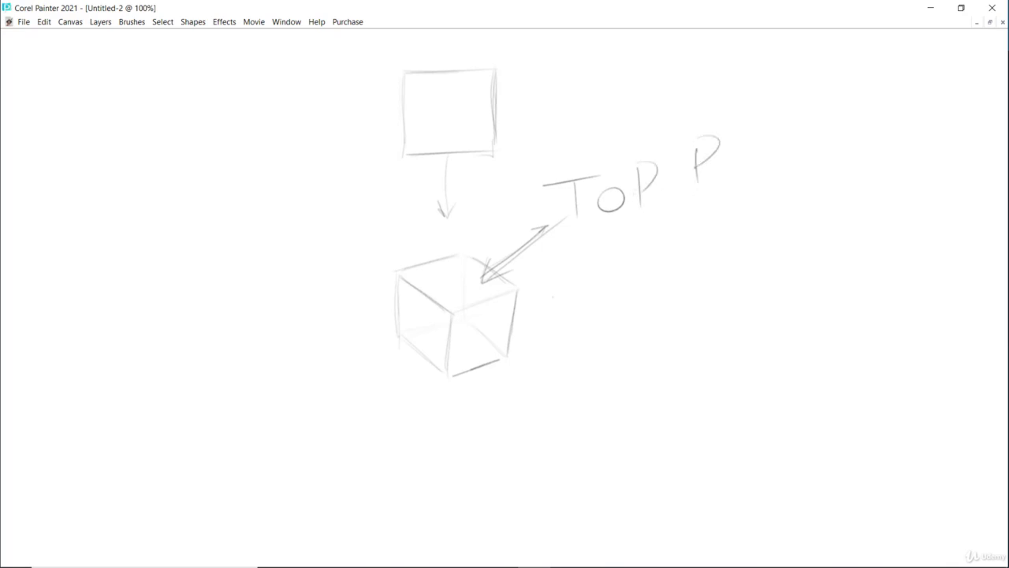
mouse_move(732, 133)
mouse_down()
mouse_move(731, 178)
mouse_move(745, 170)
mouse_up()
mouse_move(753, 169)
mouse_down()
mouse_move(771, 115)
mouse_move(781, 150)
mouse_move(769, 143)
mouse_move(801, 117)
mouse_move(813, 152)
mouse_up()
mouse_move(825, 142)
mouse_down()
mouse_move(826, 110)
mouse_move(849, 105)
mouse_up()
mouse_move(826, 128)
mouse_down()
mouse_move(842, 123)
mouse_move(850, 134)
mouse_up()
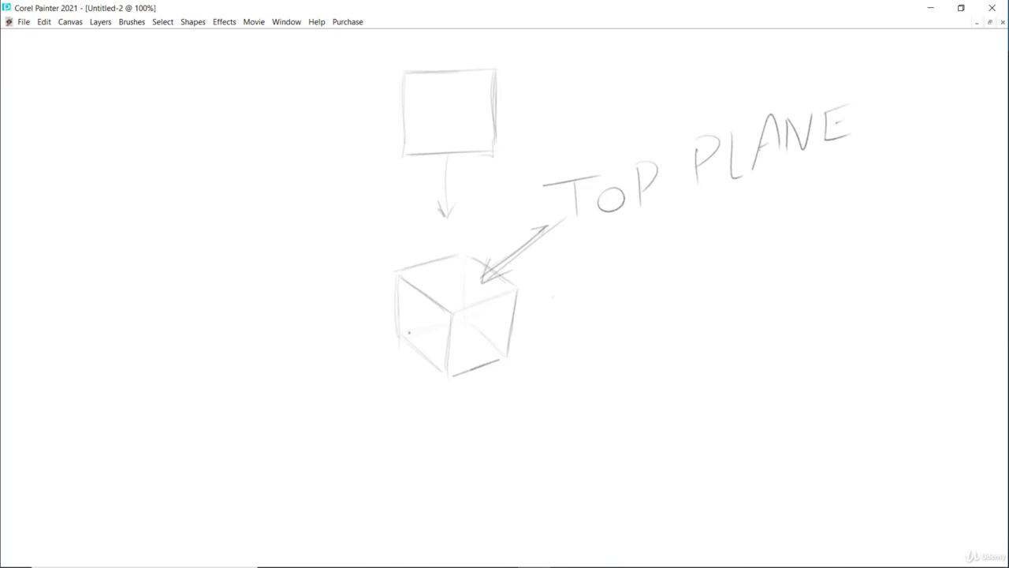
Add an arrow to the cube's left face and letter 'SIDE' at its tail
drag(427, 319, 302, 357)
drag(393, 312, 421, 325)
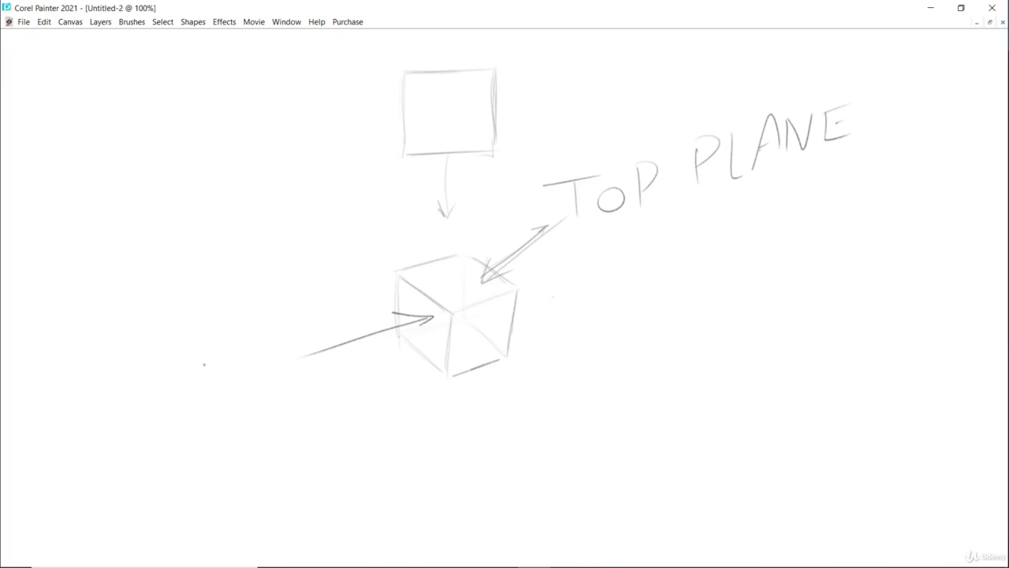
mouse_move(227, 359)
mouse_down()
mouse_move(200, 390)
mouse_move(230, 372)
mouse_move(242, 382)
mouse_move(237, 361)
mouse_move(252, 388)
mouse_up()
mouse_move(271, 356)
mouse_down()
mouse_move(273, 377)
mouse_move(274, 343)
mouse_up()
drag(269, 359, 284, 355)
drag(277, 371, 295, 367)
Draw a line from the right face and letter 'SIDE or FRONT' beside it
drag(489, 324, 585, 325)
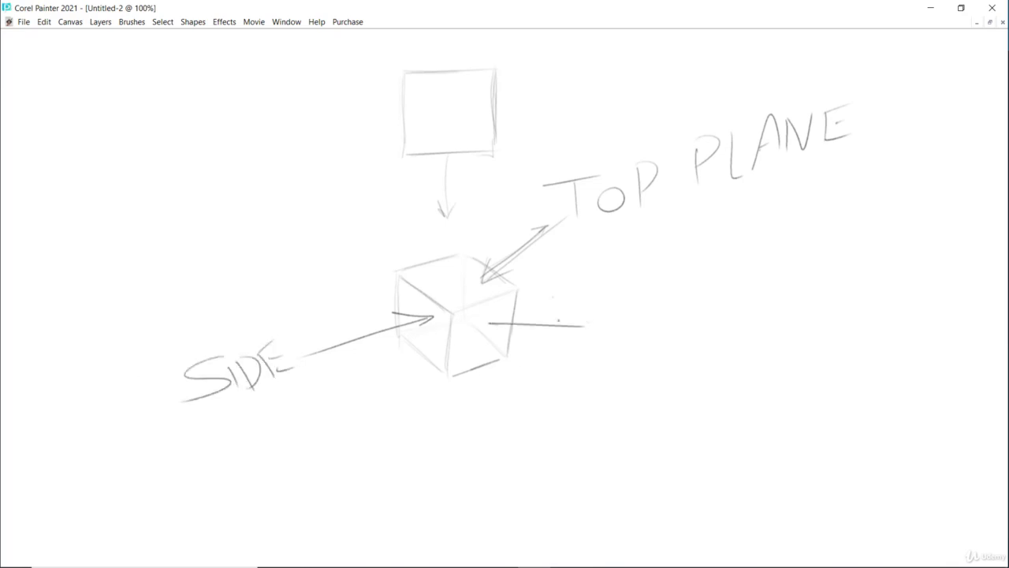
mouse_move(635, 304)
mouse_down()
mouse_move(615, 340)
mouse_move(649, 335)
mouse_up()
drag(671, 307, 671, 338)
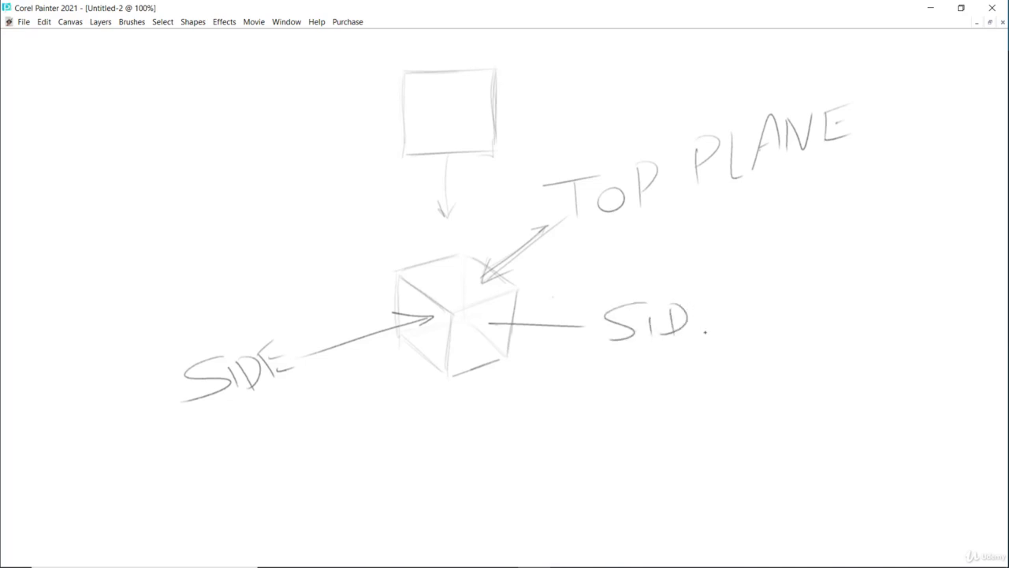
drag(705, 298, 699, 334)
drag(699, 297, 727, 289)
mouse_move(706, 309)
mouse_down()
mouse_move(724, 303)
mouse_move(732, 319)
mouse_up()
drag(651, 361, 648, 362)
mouse_move(669, 375)
mouse_down()
mouse_move(677, 354)
mouse_move(692, 363)
mouse_up()
drag(632, 441, 676, 389)
mouse_move(642, 416)
mouse_down()
mouse_move(664, 406)
mouse_move(694, 431)
mouse_move(712, 403)
mouse_up()
mouse_move(722, 418)
mouse_down()
mouse_move(726, 396)
mouse_move(806, 366)
mouse_up()
drag(775, 376, 776, 403)
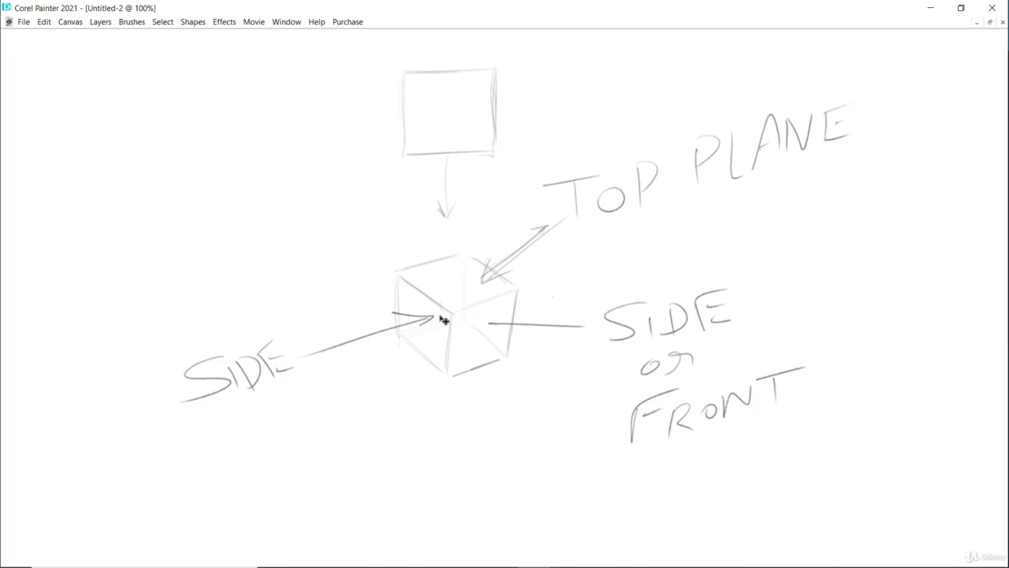
Undo every stroke to clear the canvas, then sketch a tilted top face at top-left
key(ctrl+z)
key(ctrl+z)
key(ctrl+z)
key(ctrl+z)
key(ctrl+z)
key(ctrl+z)
key(ctrl+z)
key(ctrl+z)
key(ctrl+z)
key(ctrl+z)
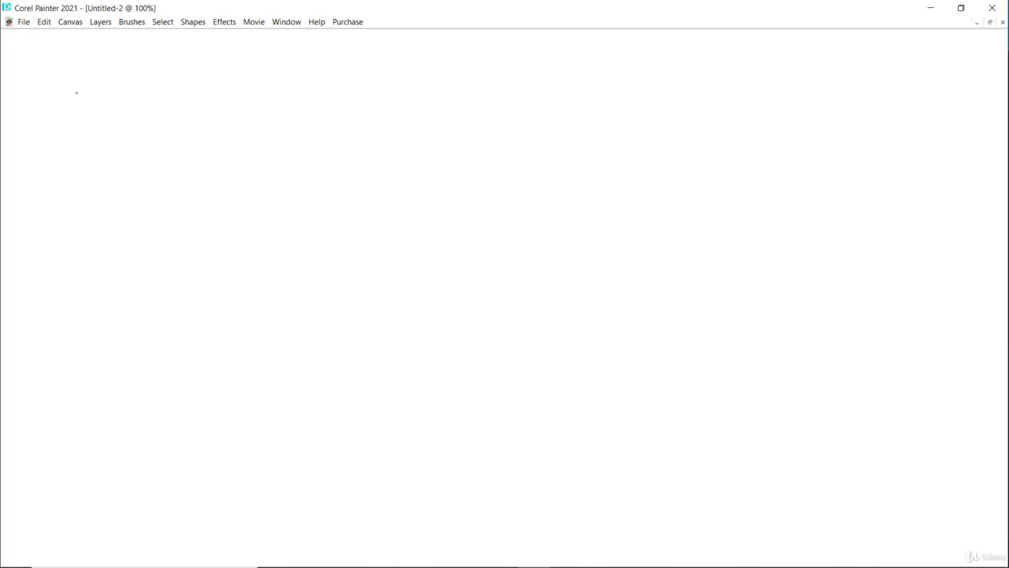
drag(78, 77, 123, 66)
drag(60, 82, 101, 123)
drag(126, 74, 167, 108)
drag(105, 126, 150, 115)
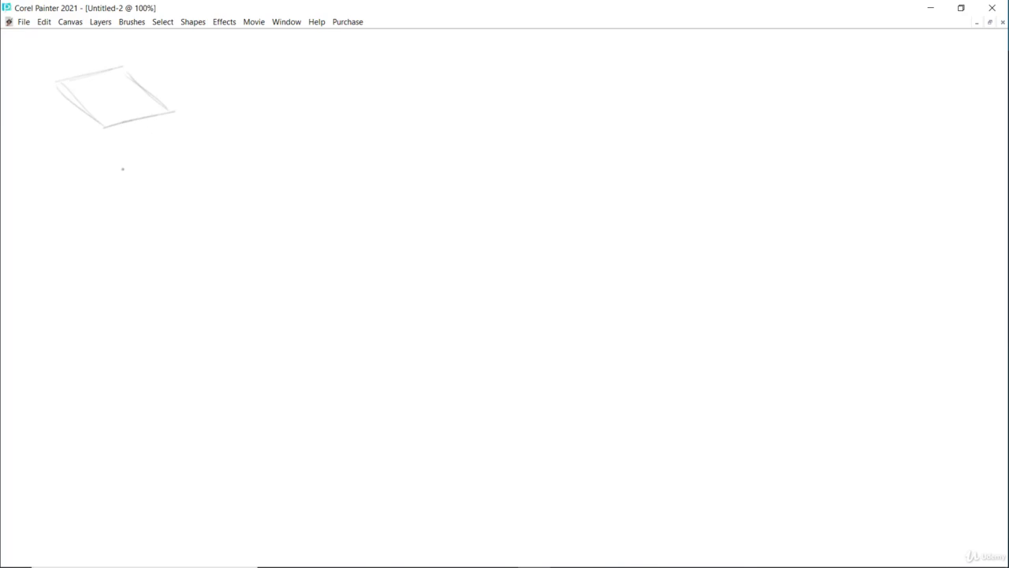
Add the tilted box's vertical and bottom edges plus a curve trailing right
mouse_move(72, 135)
mouse_down()
mouse_move(80, 155)
mouse_move(57, 85)
mouse_up()
drag(104, 131, 119, 191)
mouse_move(80, 156)
mouse_down()
mouse_move(123, 193)
mouse_move(172, 177)
mouse_move(158, 181)
mouse_up()
mouse_move(173, 114)
mouse_down()
mouse_move(180, 178)
mouse_move(124, 192)
mouse_move(176, 176)
mouse_up()
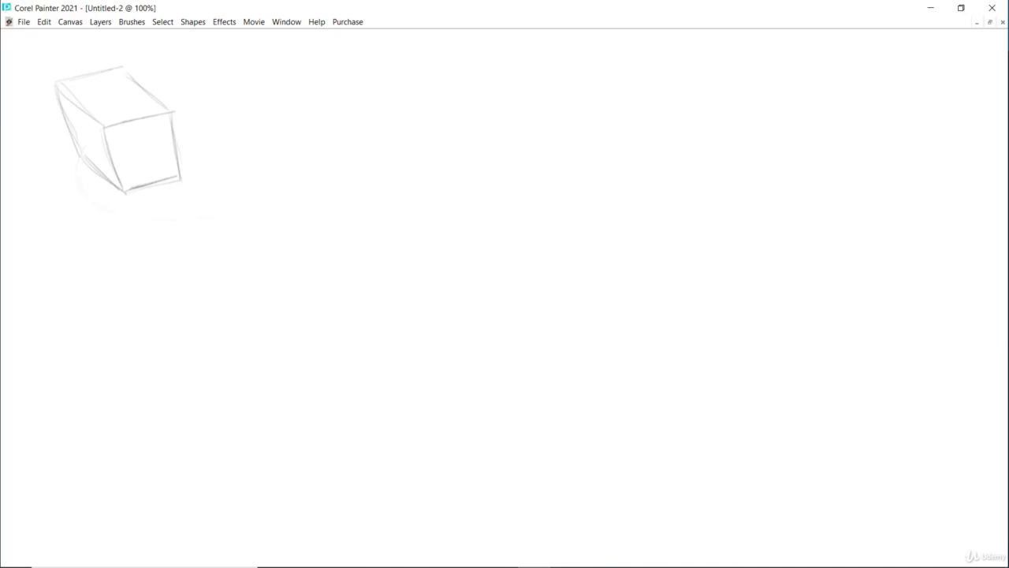
mouse_move(223, 219)
mouse_down()
mouse_move(259, 190)
mouse_move(248, 188)
mouse_move(282, 150)
mouse_up()
Draw a more upright second box right of the first and darken its front and back edges
drag(321, 191, 355, 167)
drag(287, 152, 364, 154)
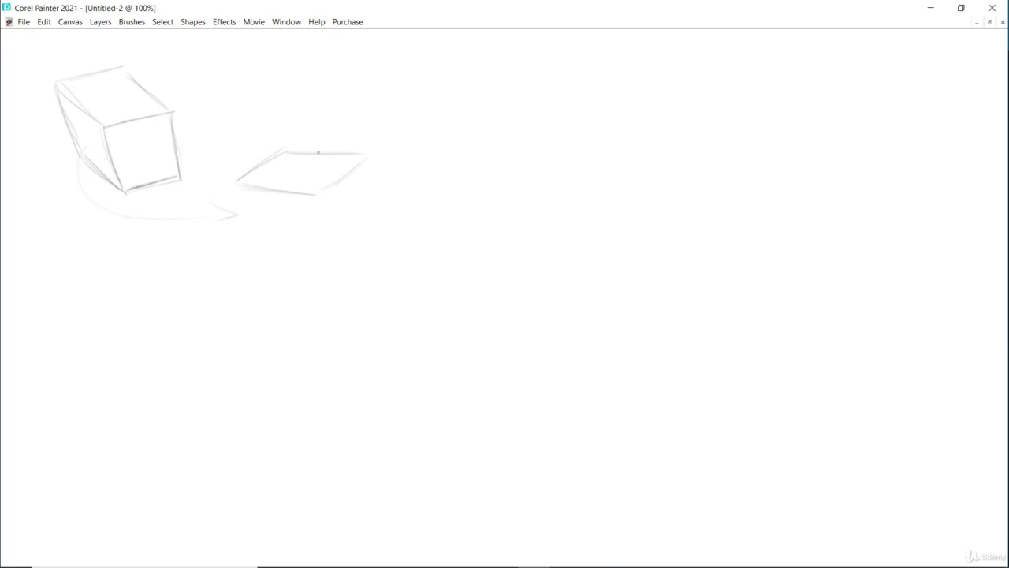
drag(278, 153, 295, 152)
drag(235, 183, 243, 248)
drag(312, 195, 318, 265)
drag(313, 230, 317, 255)
mouse_move(244, 259)
mouse_down()
mouse_move(320, 276)
mouse_move(308, 275)
mouse_up()
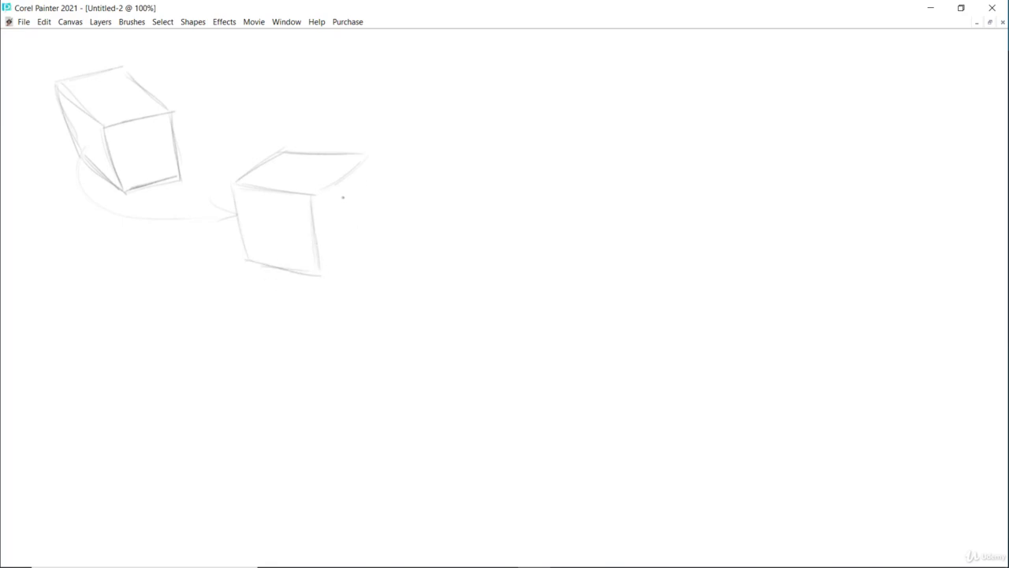
drag(361, 164, 362, 186)
drag(363, 233, 364, 177)
drag(361, 235, 323, 275)
mouse_move(311, 203)
mouse_down()
mouse_move(323, 276)
mouse_move(320, 260)
mouse_up()
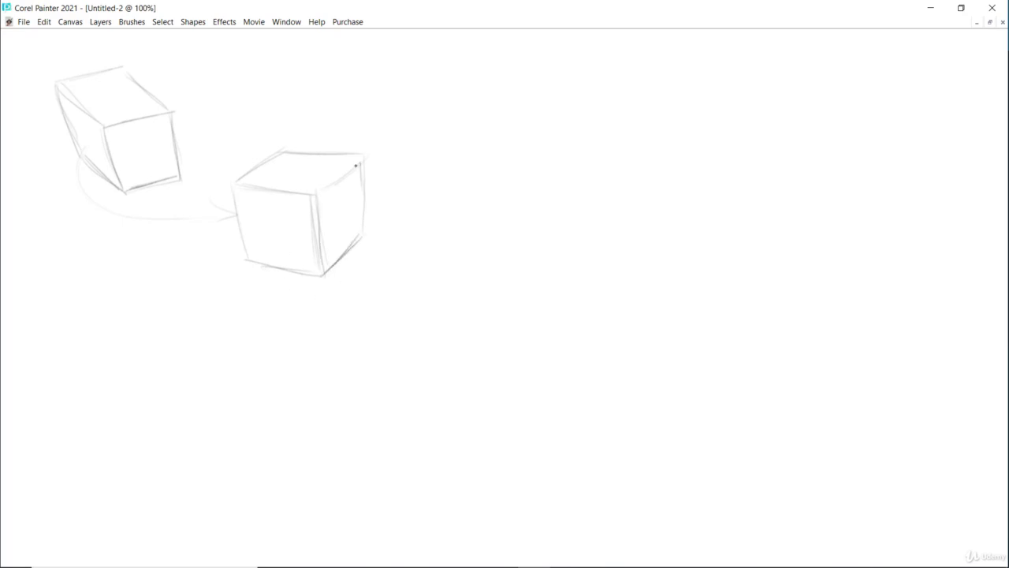
drag(356, 166, 357, 237)
Draw a third box with a further-rotated top face, its vertical sides and a darkened bottom edge
drag(446, 181, 501, 193)
mouse_move(402, 210)
mouse_down()
mouse_move(432, 182)
mouse_move(461, 235)
mouse_move(484, 241)
mouse_up()
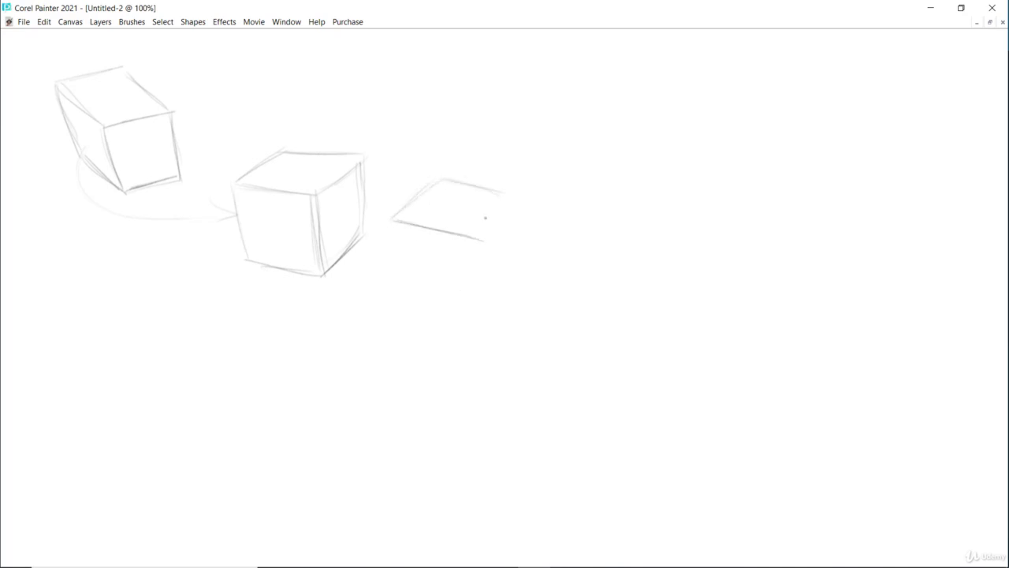
mouse_move(503, 191)
mouse_down()
mouse_move(509, 249)
mouse_move(447, 241)
mouse_up()
drag(510, 244, 432, 230)
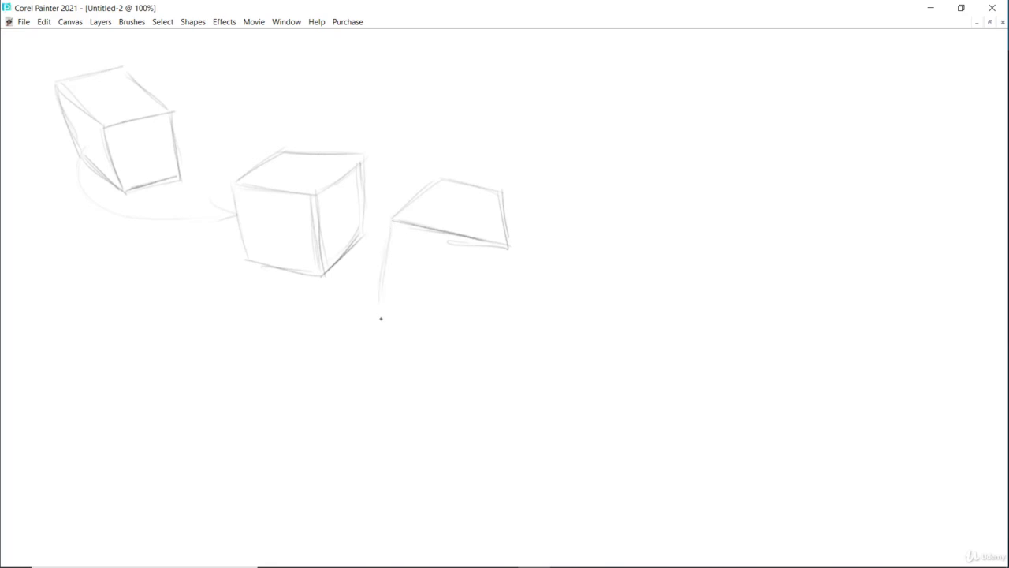
drag(381, 317, 385, 278)
mouse_move(508, 249)
mouse_down()
mouse_move(486, 338)
mouse_move(501, 276)
mouse_move(491, 302)
mouse_up()
drag(380, 323, 483, 346)
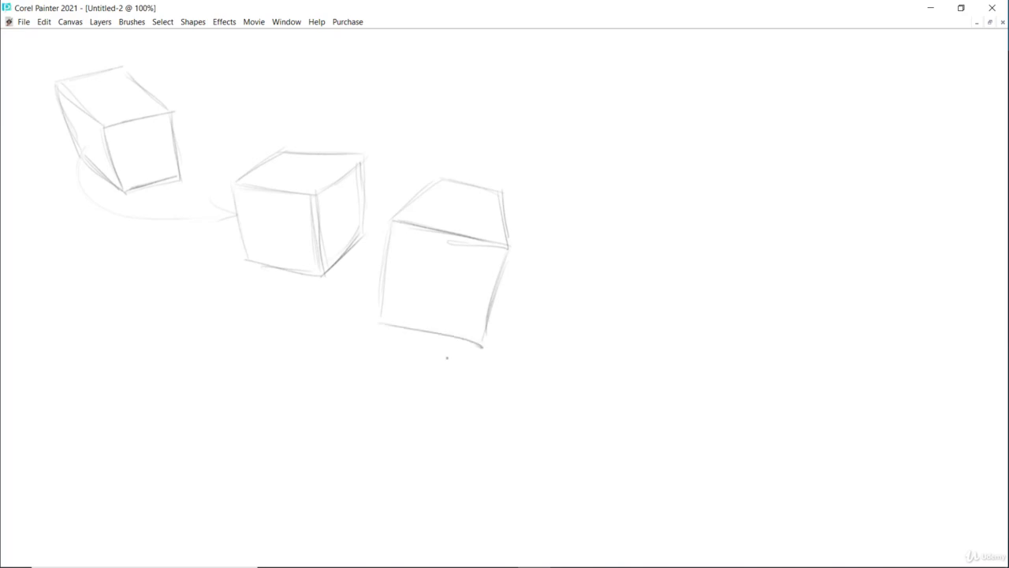
drag(387, 321, 473, 337)
Sketch the fourth box's top face and left vertical edge
drag(534, 277, 619, 314)
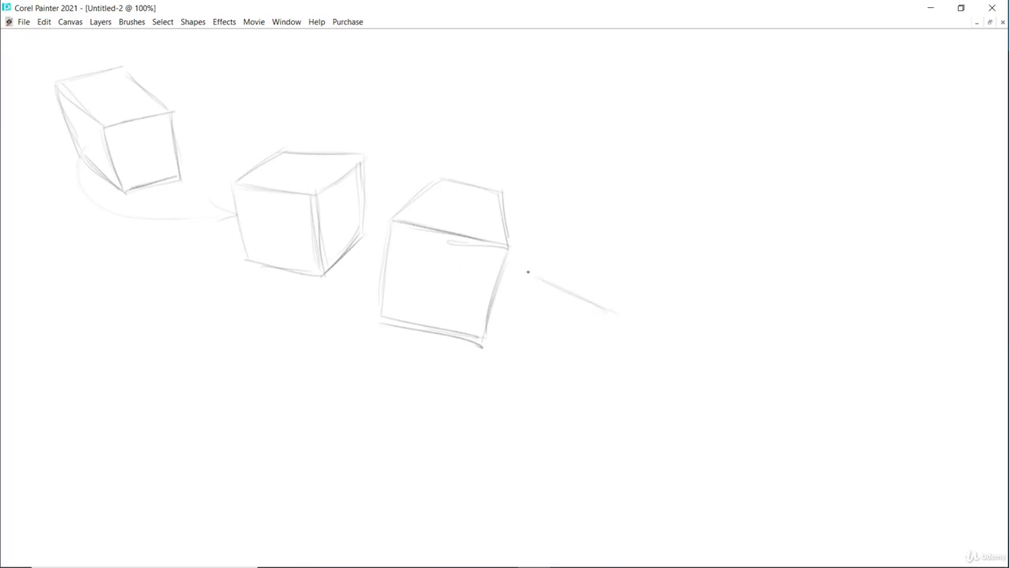
mouse_move(527, 272)
mouse_down()
mouse_move(592, 237)
mouse_move(688, 258)
mouse_move(624, 310)
mouse_up()
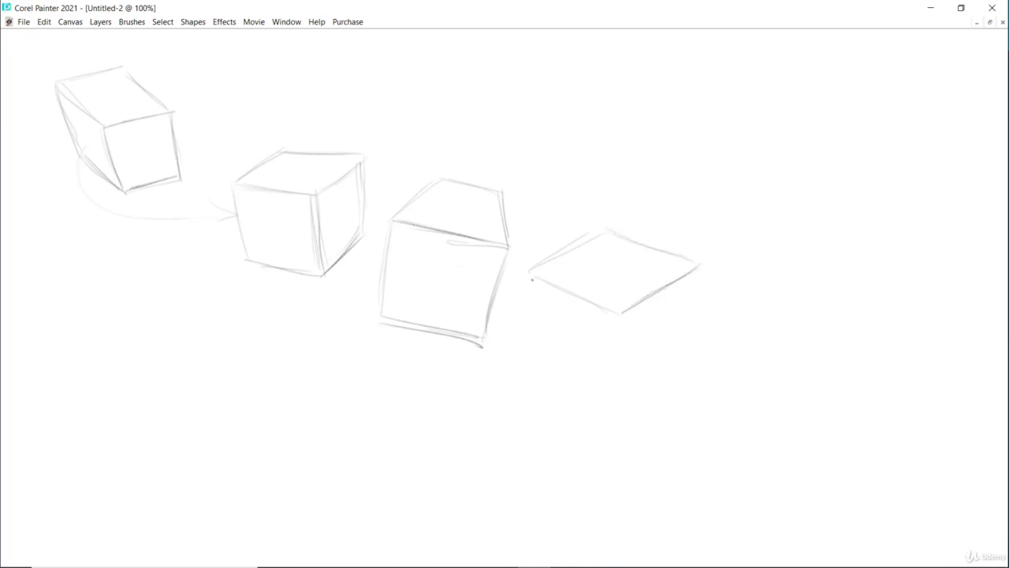
drag(539, 323, 547, 412)
drag(530, 274, 562, 423)
Draw the fourth box's bottom edges and build up its right vertical edge
mouse_move(632, 370)
mouse_down()
mouse_move(648, 434)
mouse_move(625, 313)
mouse_move(645, 441)
mouse_up()
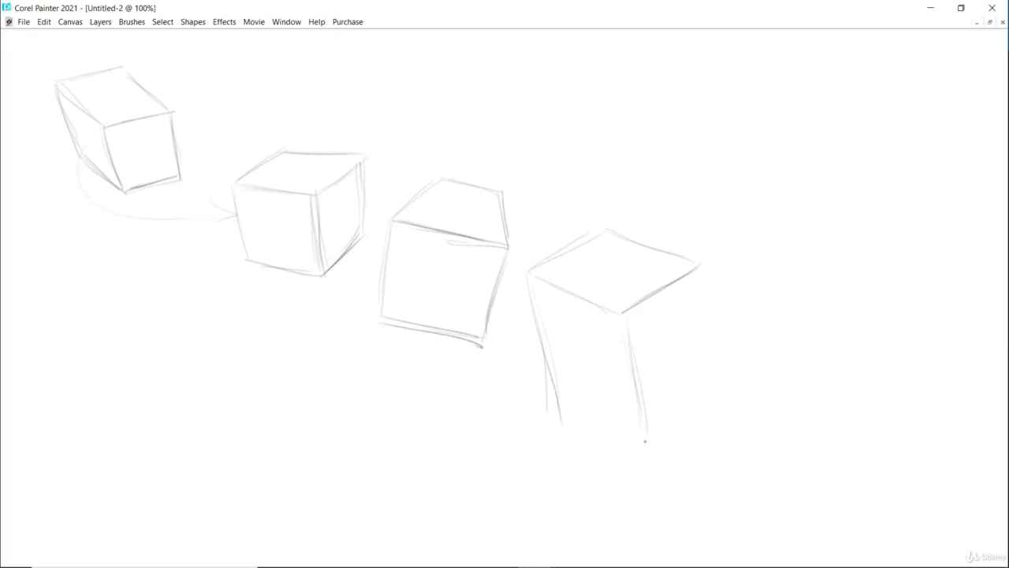
drag(562, 411, 643, 440)
drag(625, 347, 642, 441)
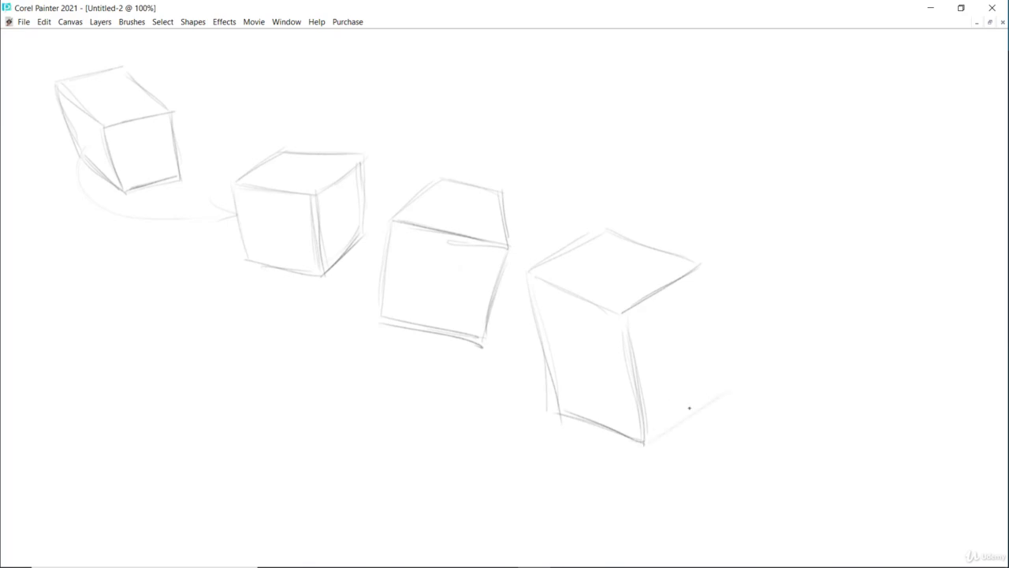
drag(630, 445, 713, 397)
drag(706, 328, 710, 378)
drag(707, 290, 715, 385)
drag(704, 323, 713, 397)
drag(700, 279, 719, 392)
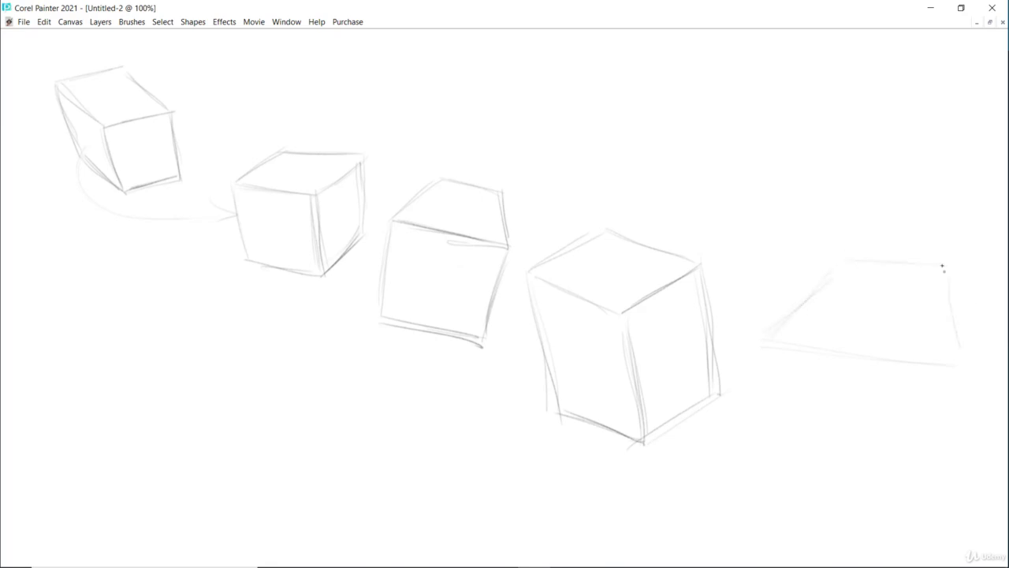
Drop vertical sides from the far-right flat top and join them with a reinforced bottom edge
mouse_move(942, 267)
mouse_down()
mouse_move(951, 363)
mouse_move(966, 358)
mouse_up()
drag(951, 364, 966, 328)
drag(834, 257, 997, 265)
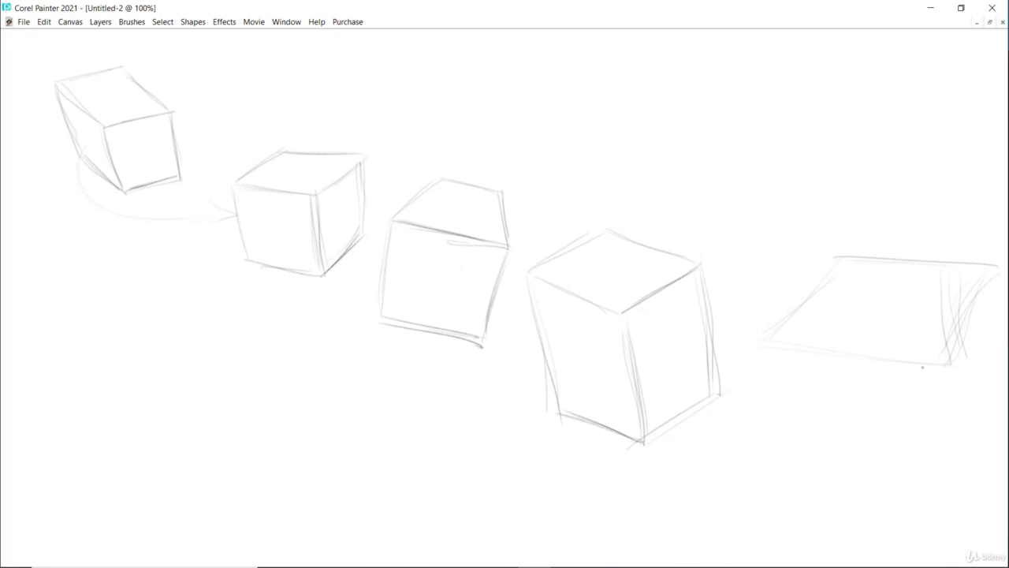
drag(939, 364, 982, 456)
drag(761, 343, 816, 493)
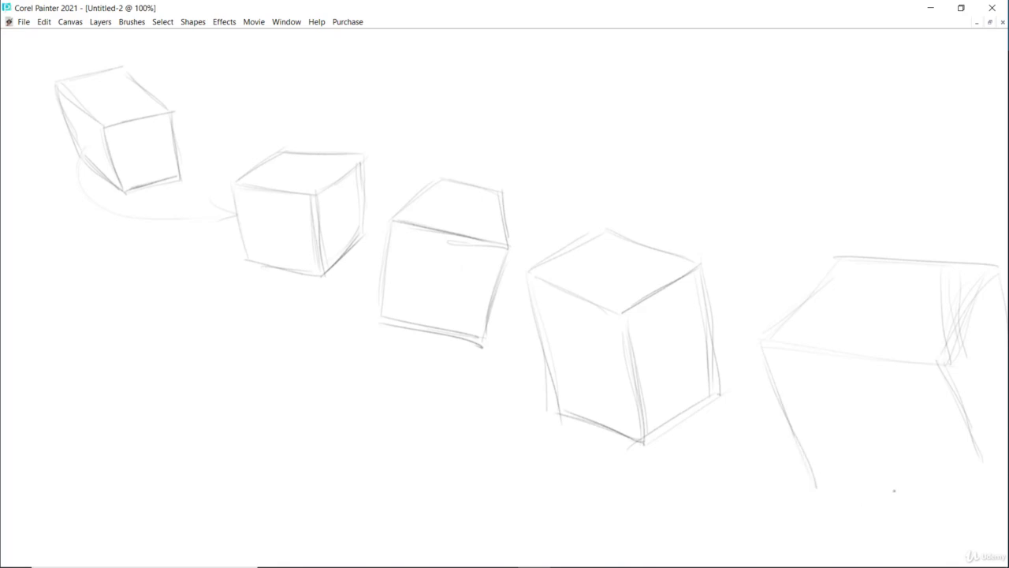
drag(931, 498, 844, 486)
drag(957, 389, 1000, 489)
drag(964, 430, 983, 497)
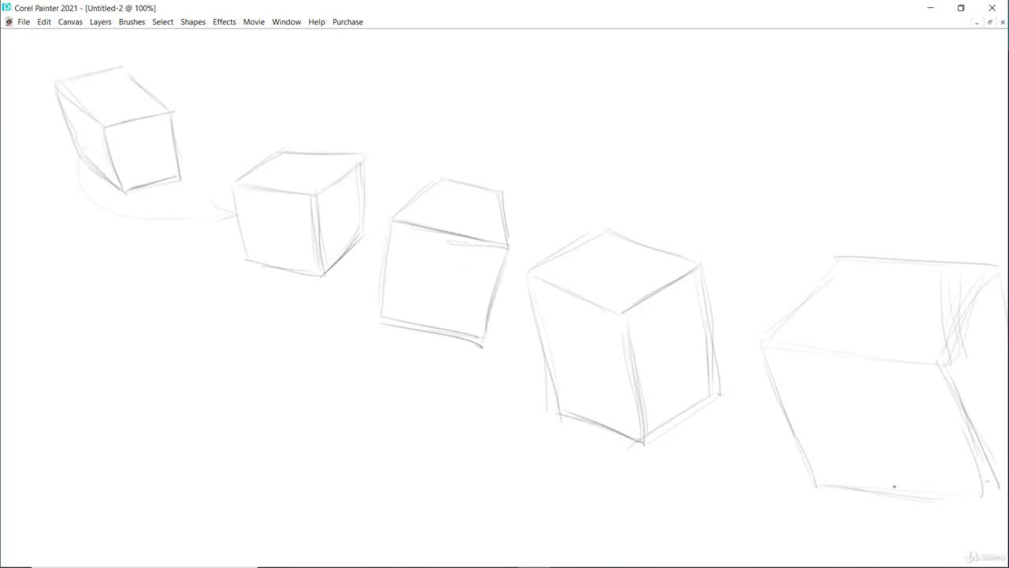
drag(895, 486, 988, 481)
Draw a floating box near the top centre, viewed from below, with its sides and underside edges
mouse_move(605, 60)
mouse_down()
mouse_move(525, 76)
mouse_move(534, 74)
mouse_up()
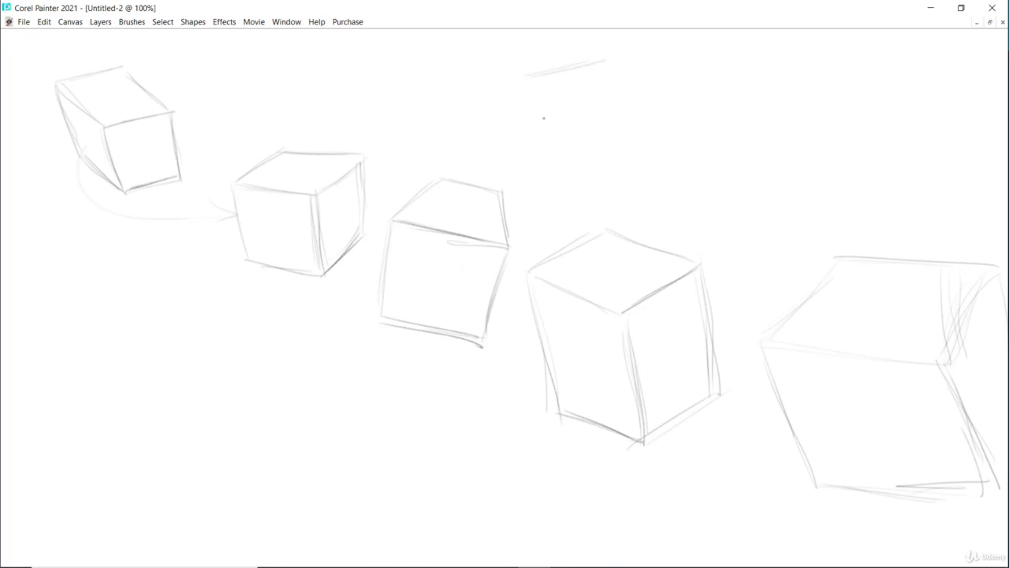
drag(596, 122, 511, 141)
drag(521, 88, 508, 139)
mouse_move(515, 123)
mouse_down()
mouse_move(527, 74)
mouse_move(518, 110)
mouse_up()
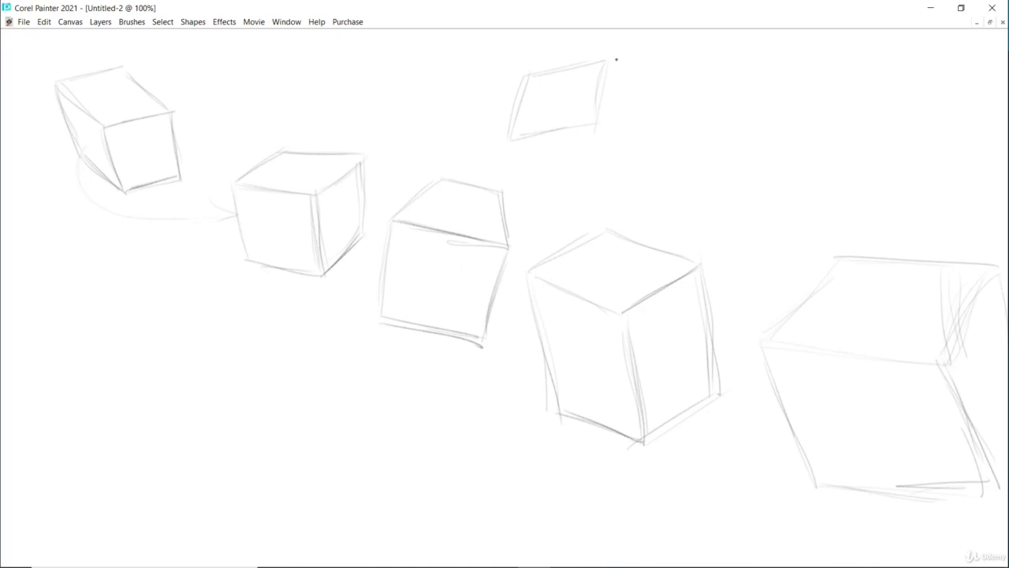
drag(616, 60, 672, 99)
drag(644, 162, 597, 127)
drag(624, 144, 654, 164)
drag(671, 101, 659, 175)
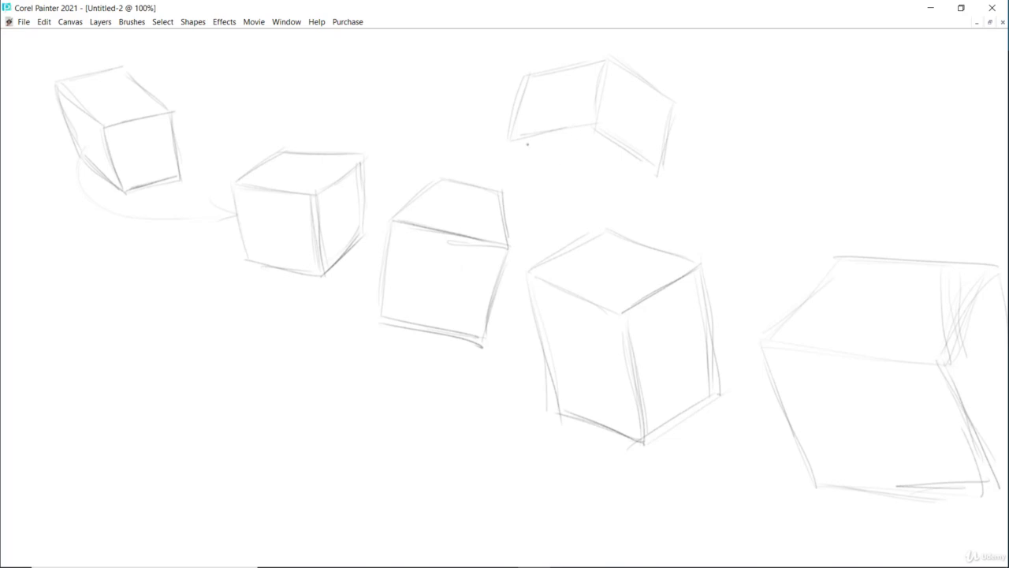
drag(532, 165, 578, 186)
drag(659, 174, 588, 185)
Draw a leader line up from the second box and letter 'TOP' above it
drag(306, 174, 318, 117)
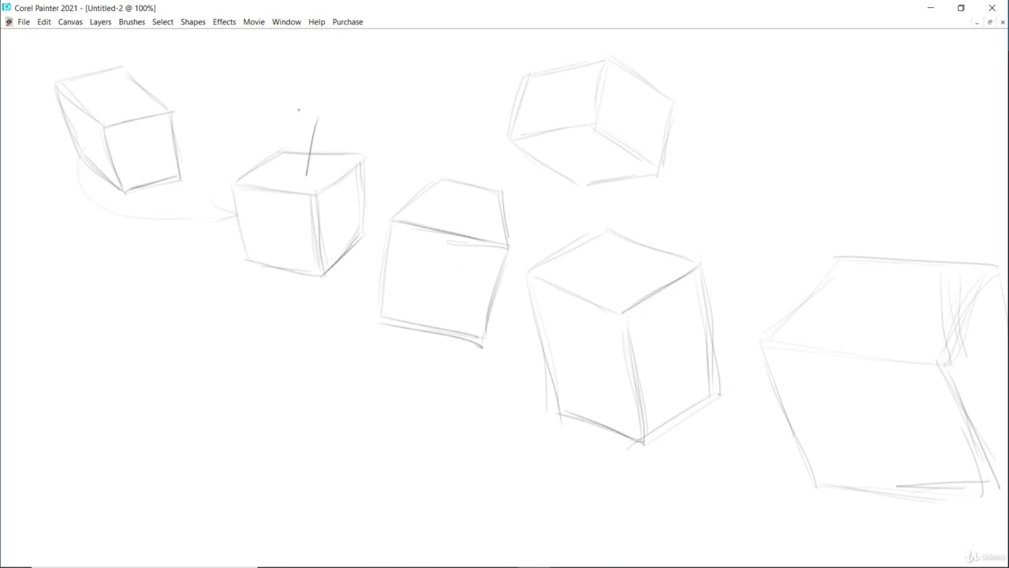
mouse_move(272, 86)
mouse_down()
mouse_move(333, 70)
mouse_move(305, 108)
mouse_up()
drag(321, 90, 342, 110)
drag(346, 72, 348, 98)
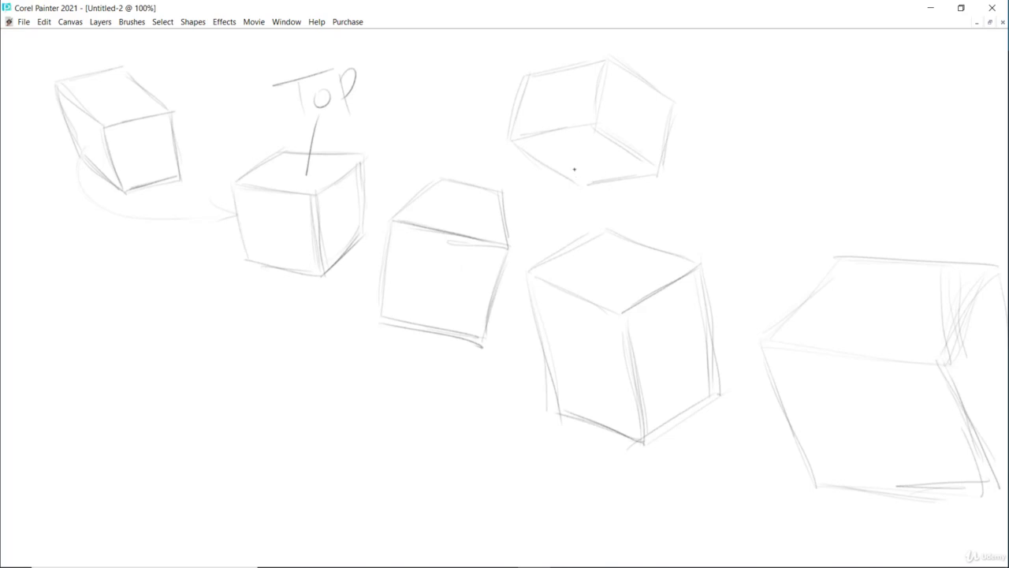
Draw a leader line from the floating box and letter 'BOTTOM' beneath it
mouse_move(584, 151)
mouse_down()
mouse_move(530, 225)
mouse_move(543, 209)
mouse_move(532, 214)
mouse_move(555, 232)
mouse_move(563, 211)
mouse_move(581, 215)
mouse_move(620, 193)
mouse_up()
mouse_move(599, 203)
mouse_down()
mouse_move(596, 239)
mouse_move(640, 193)
mouse_up()
mouse_move(628, 203)
mouse_down()
mouse_move(661, 197)
mouse_move(722, 179)
mouse_move(733, 207)
mouse_up()
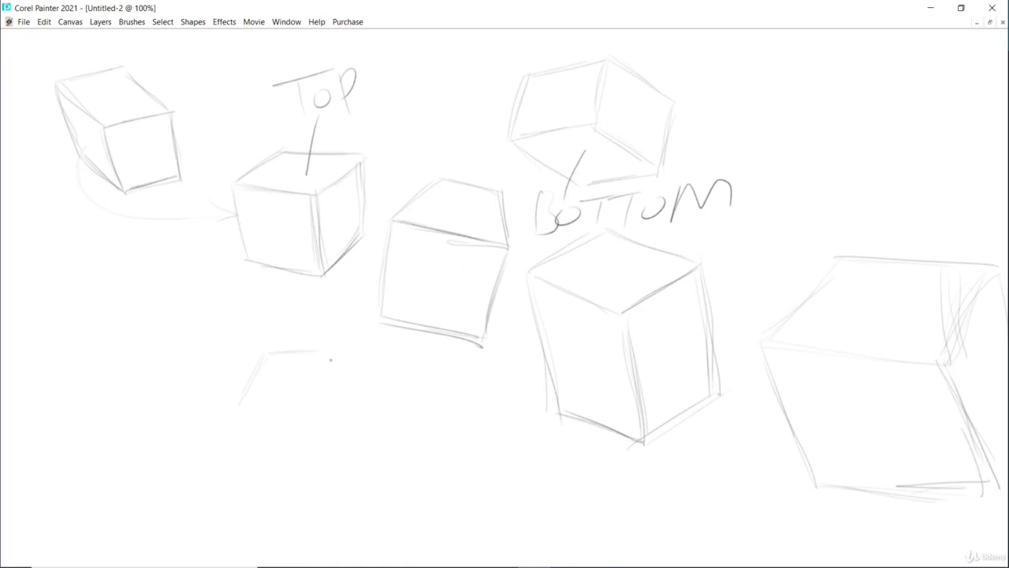
Close the lower box's outline and edges below TOP, then sketch a flat diamond top beside it
mouse_move(330, 360)
mouse_down()
mouse_move(347, 398)
mouse_move(242, 405)
mouse_move(249, 476)
mouse_up()
drag(345, 422, 344, 483)
drag(238, 409, 243, 492)
drag(327, 491, 250, 493)
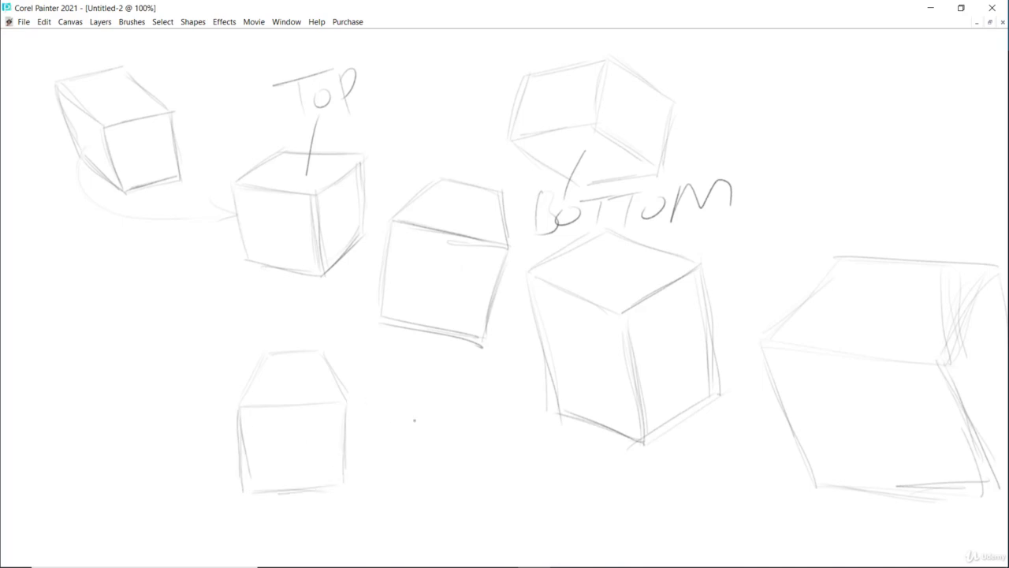
drag(399, 415, 471, 385)
mouse_move(398, 411)
mouse_down()
mouse_move(353, 384)
mouse_move(398, 358)
mouse_move(476, 384)
mouse_up()
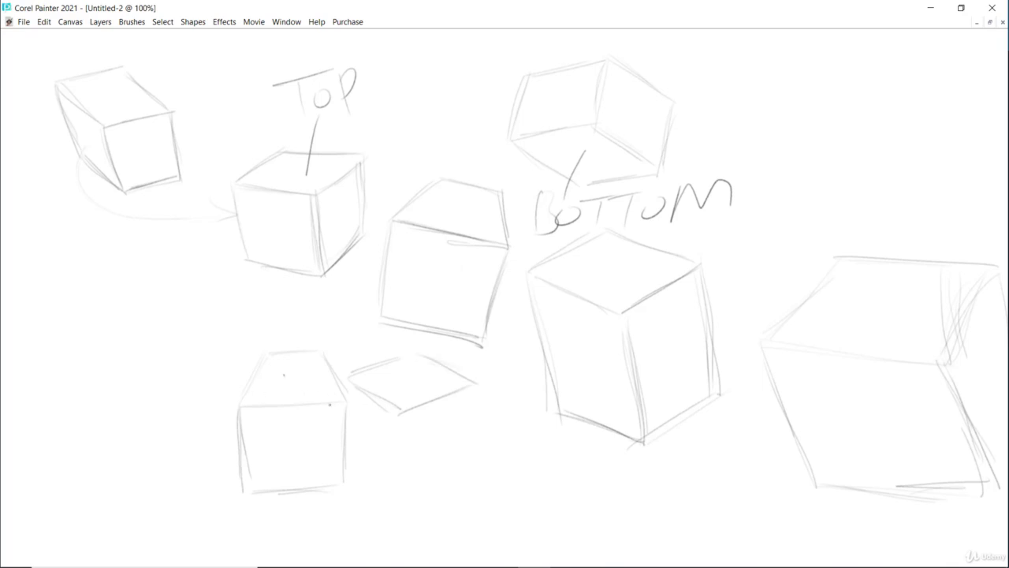
Drop the new box's front and right edges from the diamond and add its bottom and ground lines
drag(406, 412, 408, 474)
drag(474, 452, 410, 479)
mouse_move(260, 508)
mouse_down()
mouse_move(348, 504)
mouse_move(471, 469)
mouse_up()
drag(403, 500, 473, 451)
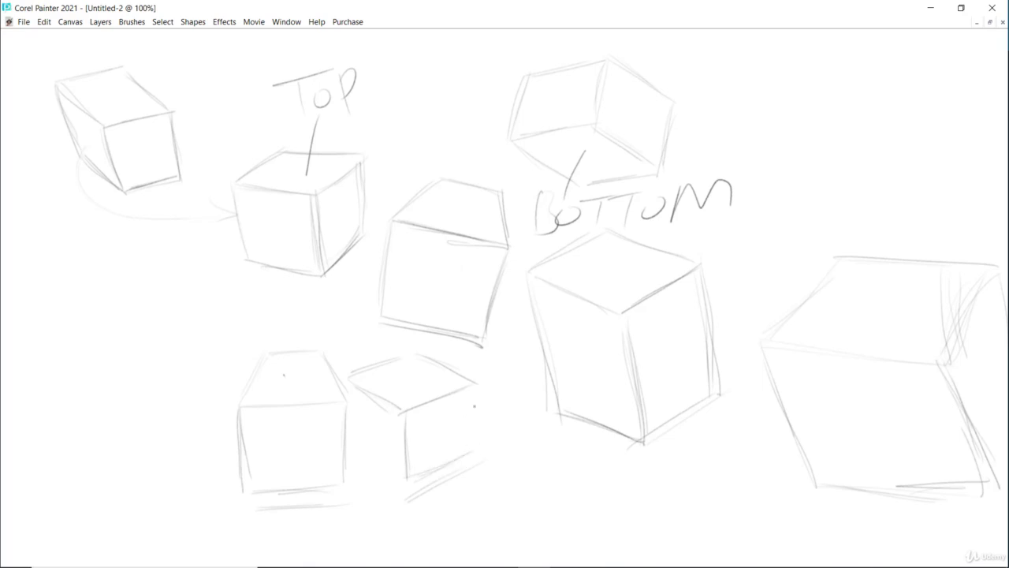
mouse_move(476, 385)
mouse_down()
mouse_move(473, 445)
mouse_move(431, 471)
mouse_up()
Add a construction line and the middle box's left edge, then extend the horizontal guide line
drag(323, 424, 358, 486)
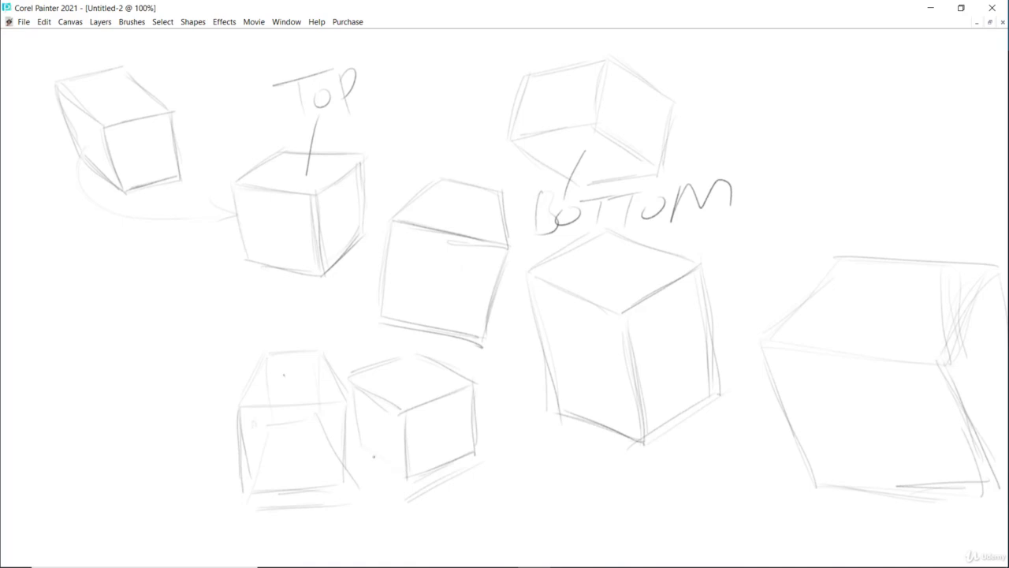
mouse_move(348, 384)
mouse_down()
mouse_move(355, 448)
mouse_move(410, 483)
mouse_up()
drag(243, 404, 316, 405)
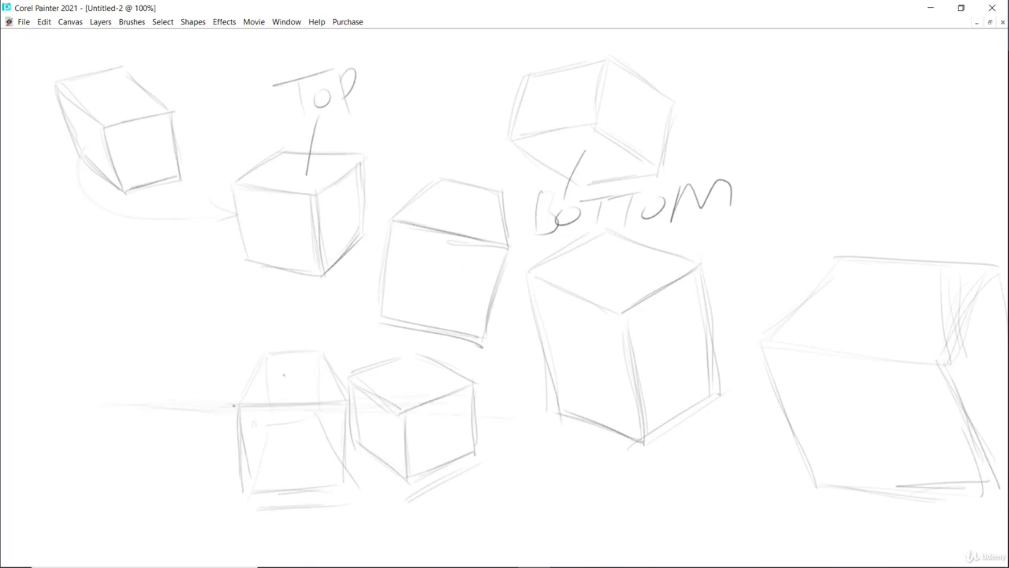
Dot vanishing points at both ends of the guide line and draw perspective lines toward them
drag(342, 403, 339, 400)
drag(194, 407, 190, 406)
drag(145, 390, 191, 407)
mouse_move(192, 404)
mouse_down()
mouse_move(258, 365)
mouse_move(214, 339)
mouse_move(261, 365)
mouse_up()
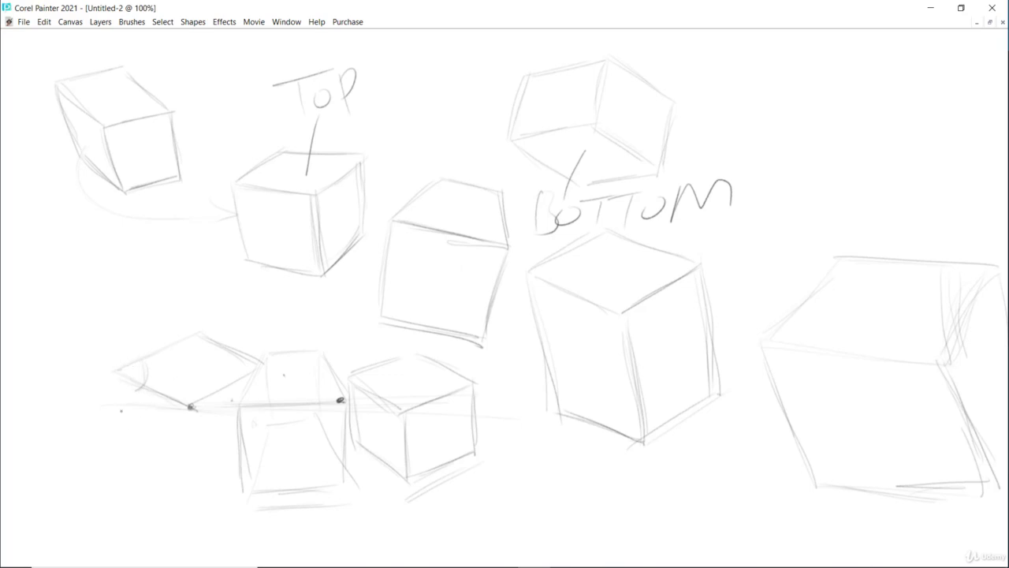
Sketch a box left of the lower row, then a flared curve with a connecting stroke above the middle box
drag(118, 393, 137, 462)
mouse_move(190, 418)
mouse_down()
mouse_move(200, 483)
mouse_move(193, 454)
mouse_up()
drag(129, 447, 195, 491)
drag(153, 465, 196, 489)
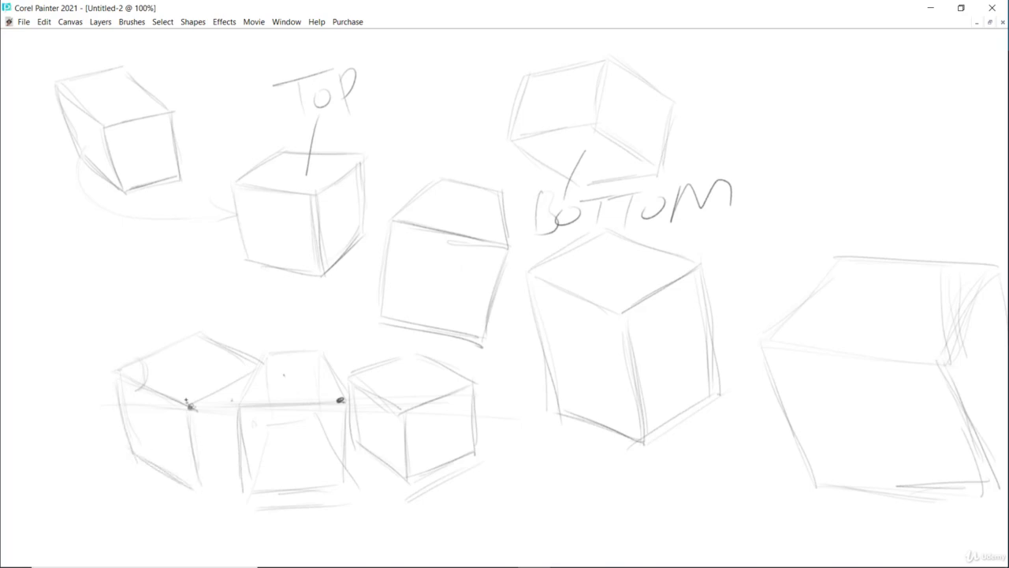
mouse_move(201, 449)
mouse_down()
mouse_move(199, 487)
mouse_move(252, 462)
mouse_up()
drag(197, 495, 260, 451)
mouse_move(264, 366)
mouse_down()
mouse_move(273, 446)
mouse_move(221, 470)
mouse_up()
drag(270, 443, 188, 495)
drag(260, 456, 201, 490)
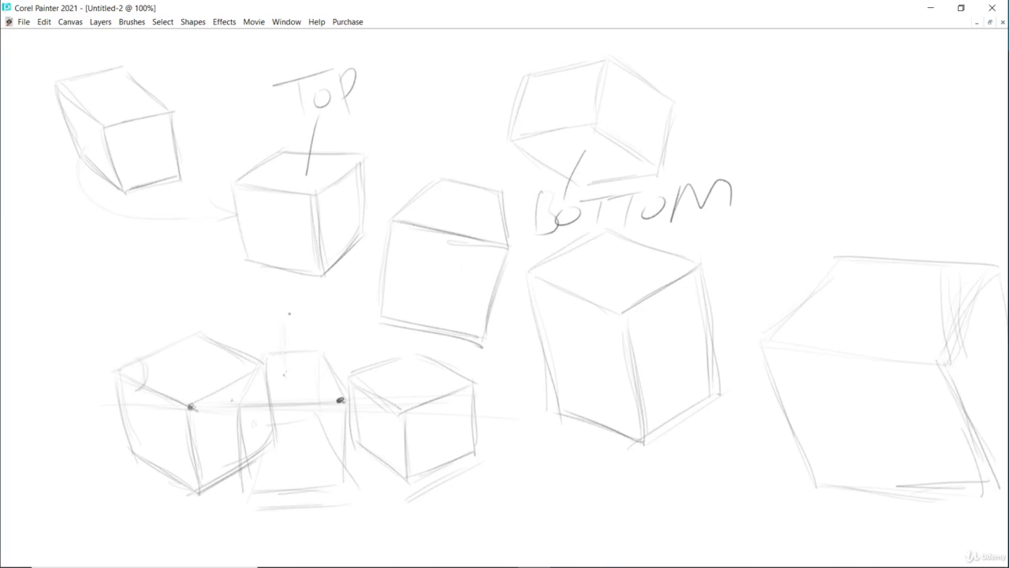
drag(266, 315, 304, 307)
mouse_move(280, 266)
mouse_down()
mouse_move(268, 316)
mouse_move(308, 301)
mouse_move(274, 318)
mouse_up()
Draw the small box's top, sides, base and a short left edge above the middle lower box
mouse_move(314, 313)
mouse_down()
mouse_move(249, 315)
mouse_move(274, 346)
mouse_up()
mouse_move(325, 317)
mouse_down()
mouse_move(275, 346)
mouse_move(300, 342)
mouse_move(271, 344)
mouse_up()
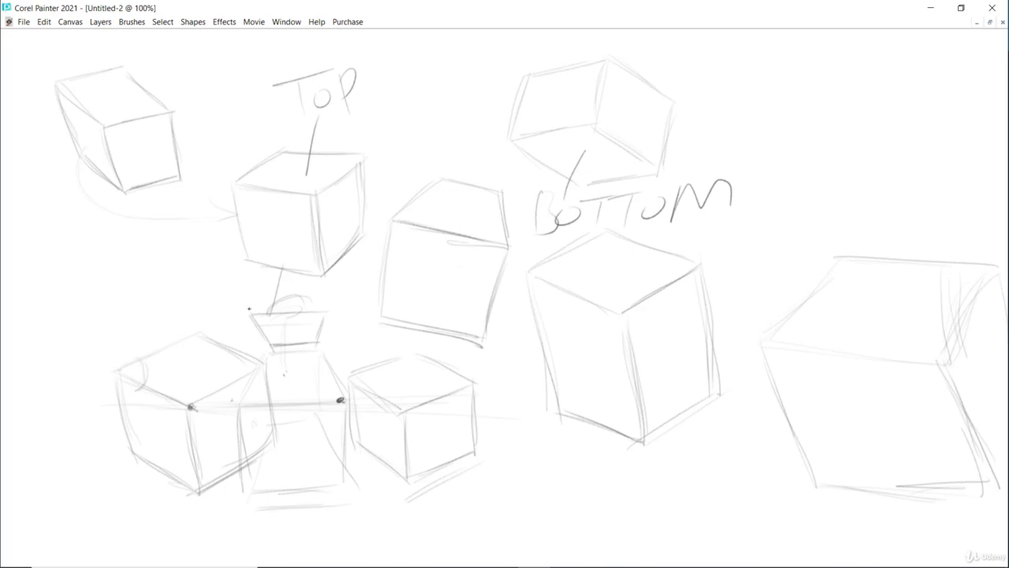
mouse_move(249, 309)
mouse_down()
mouse_move(261, 274)
mouse_move(275, 307)
mouse_move(273, 272)
mouse_move(323, 308)
mouse_up()
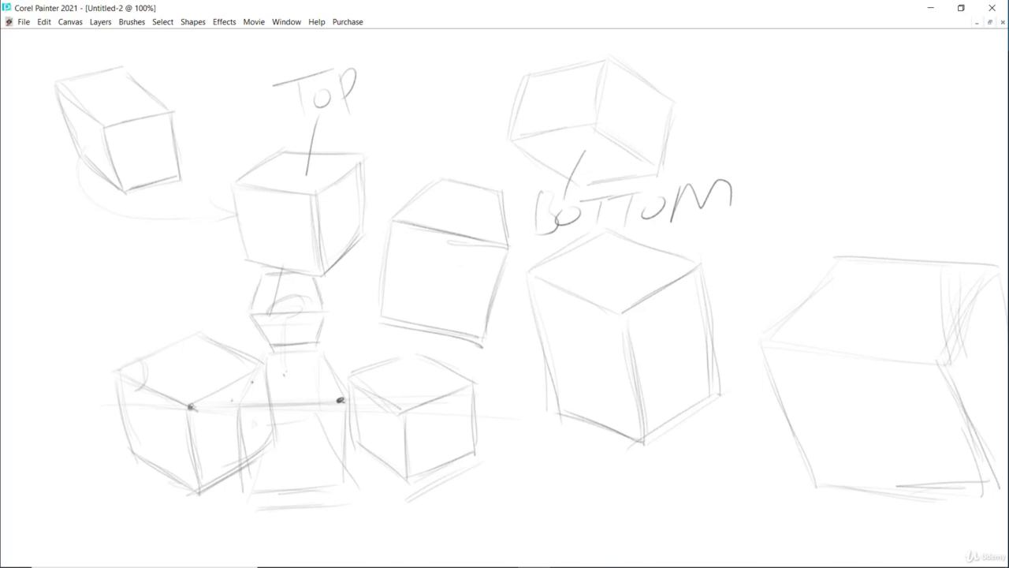